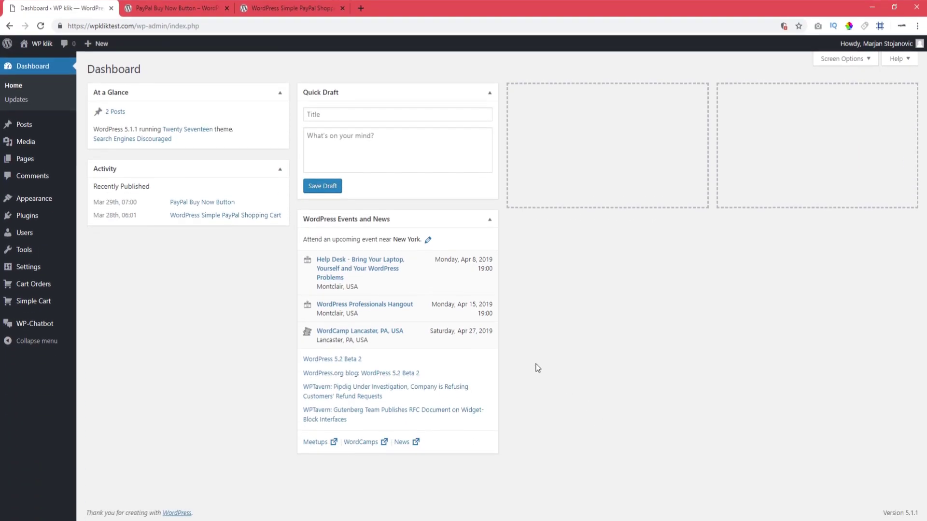
# Switch to the PayPal Buy Now Button plugin page on WordPress.org and highlight its title
pyautogui.click(188, 16)
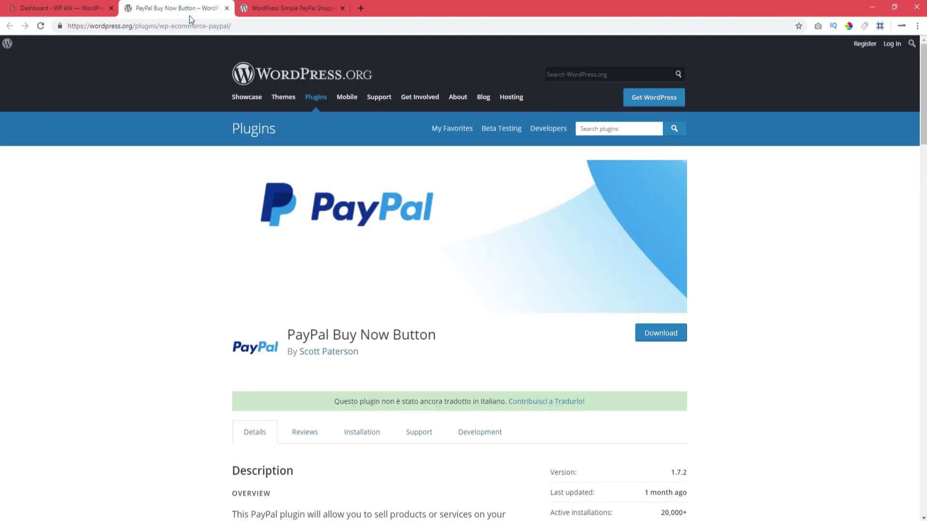
pyautogui.moveTo(240, 286); pyautogui.dragTo(433, 285)
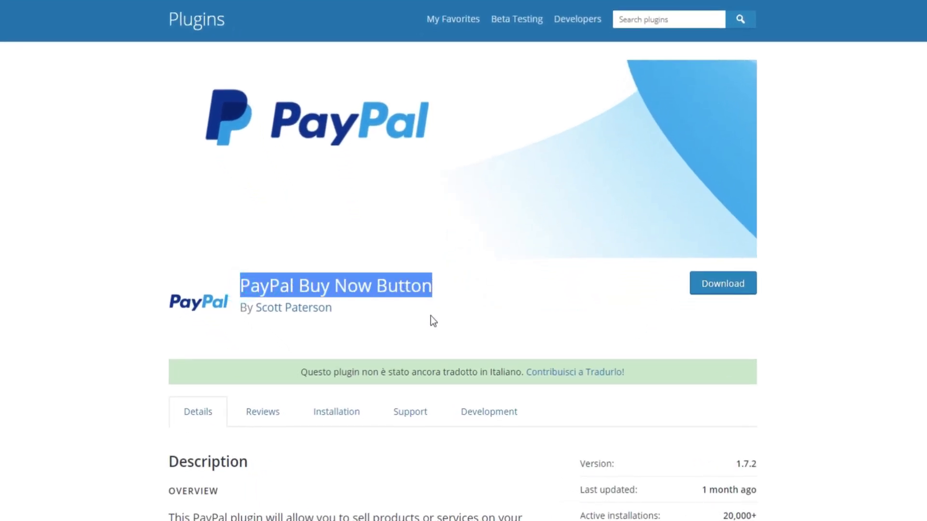
pyautogui.click(645, 338)
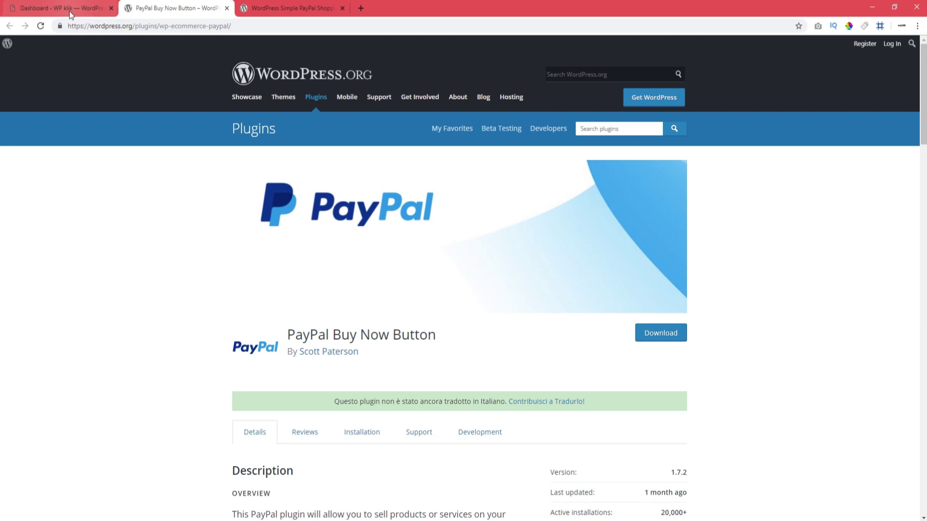
# Open the PayPal Buy Now Button plugin settings and enter the live account email
pyautogui.click(73, 8)
pyautogui.moveTo(26, 216)
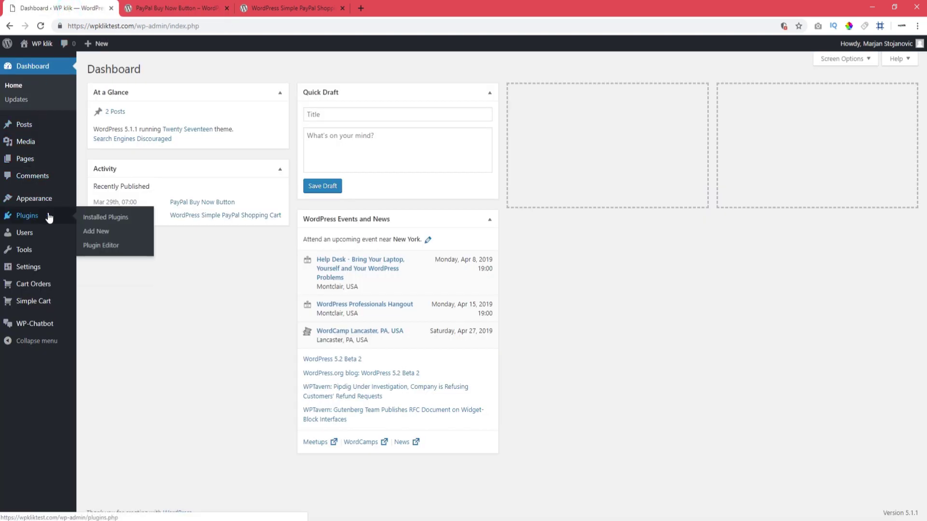
pyautogui.click(89, 217)
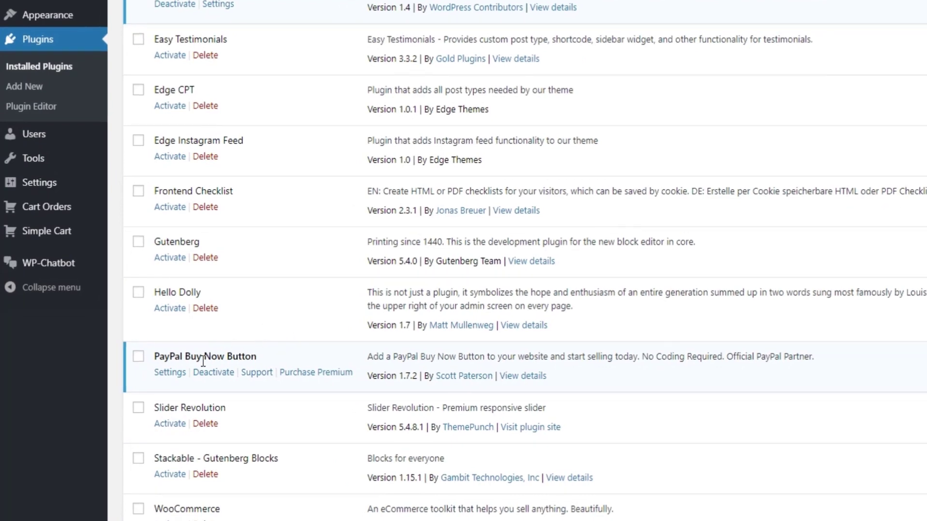
pyautogui.click(169, 372)
pyautogui.click(119, 196)
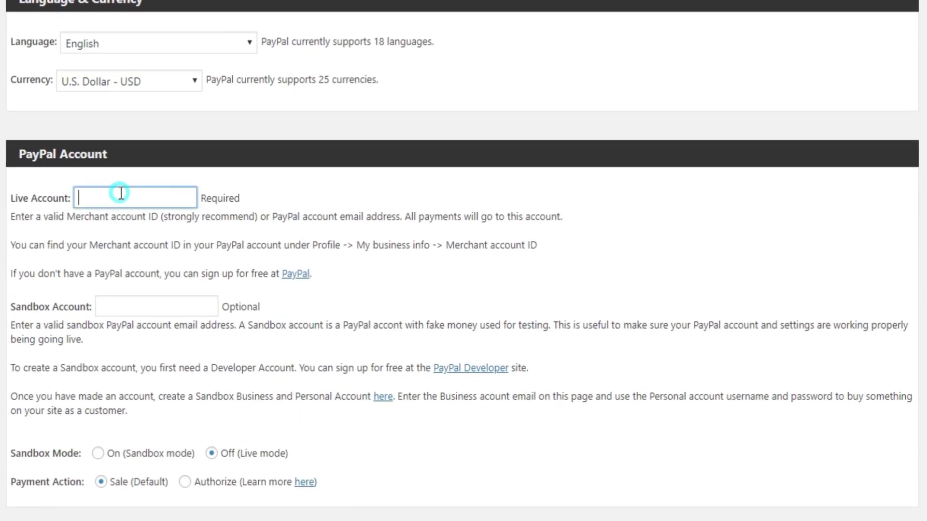
pyautogui.write('example@email.com')
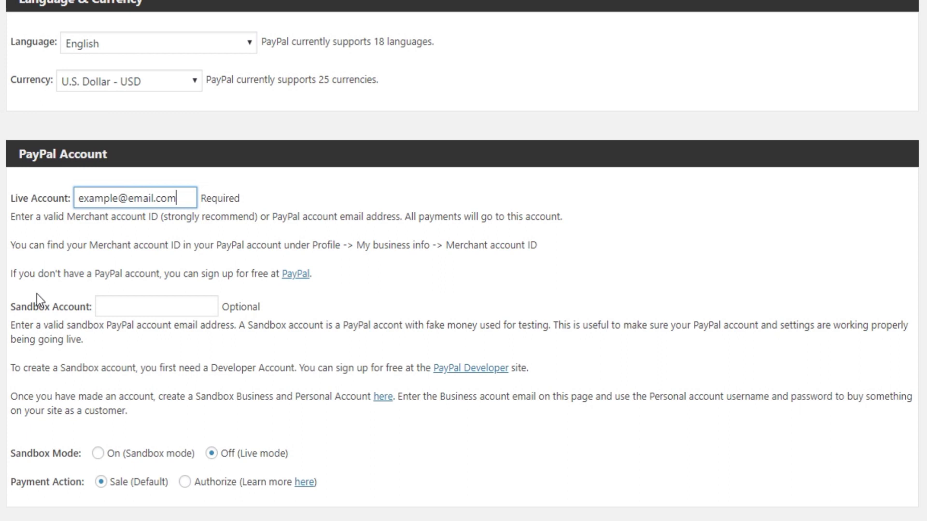
pyautogui.moveTo(13, 303); pyautogui.dragTo(92, 307)
pyautogui.click(162, 305)
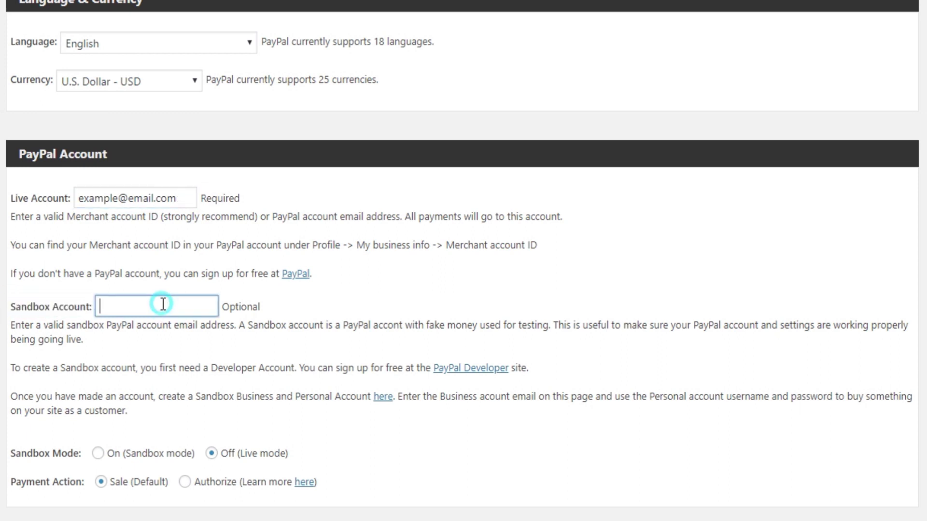
pyautogui.scroll(-2, 477, 348)
pyautogui.scroll(-4, 478, 349)
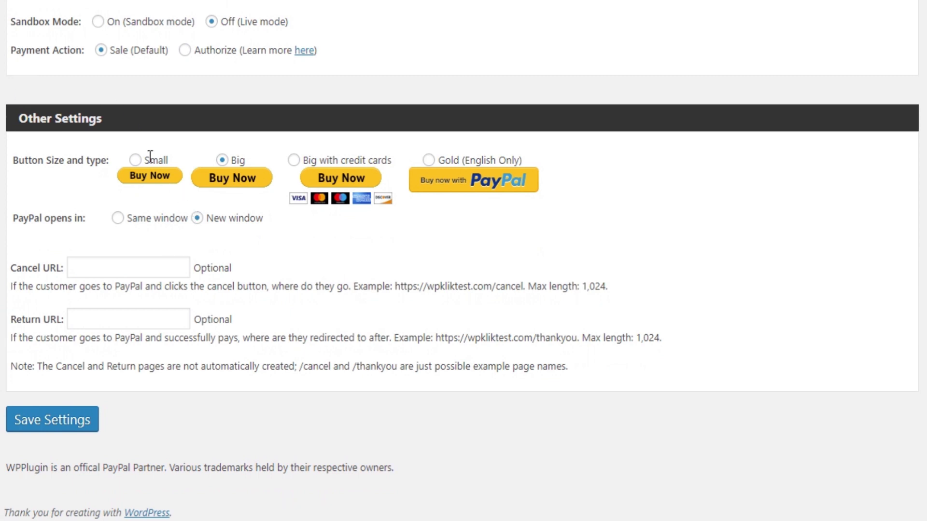
# Choose the Big button size, open PayPal in a new window, and save the settings
pyautogui.click(136, 160)
pyautogui.click(293, 161)
pyautogui.click(222, 160)
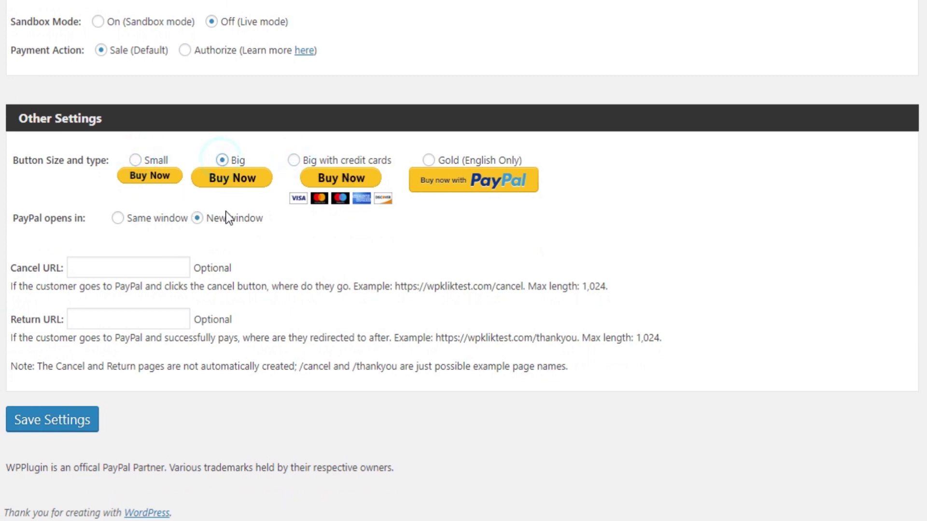
pyautogui.click(118, 219)
pyautogui.click(198, 220)
pyautogui.click(78, 420)
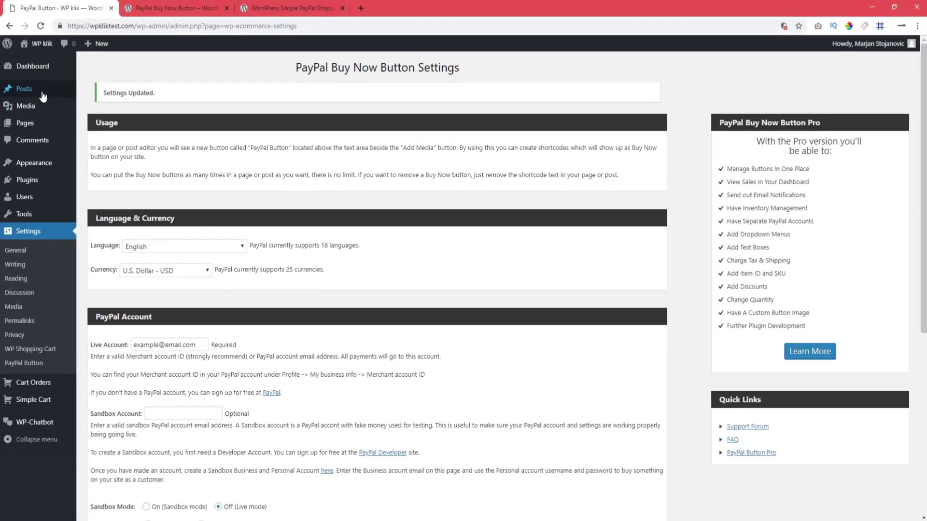
# In the PayPal Buy Now Button post, fill a Buy Now button: item test, price 10, left-aligned
pyautogui.click(37, 88)
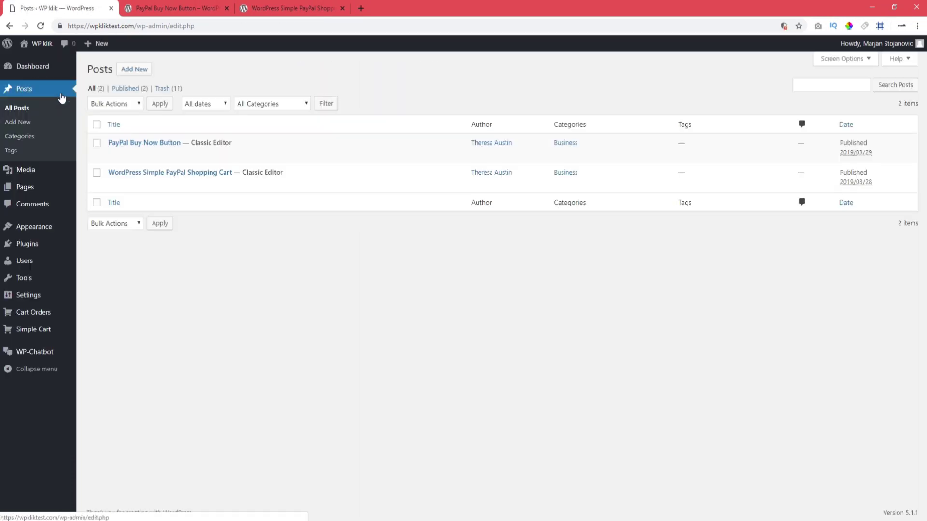
pyautogui.click(147, 144)
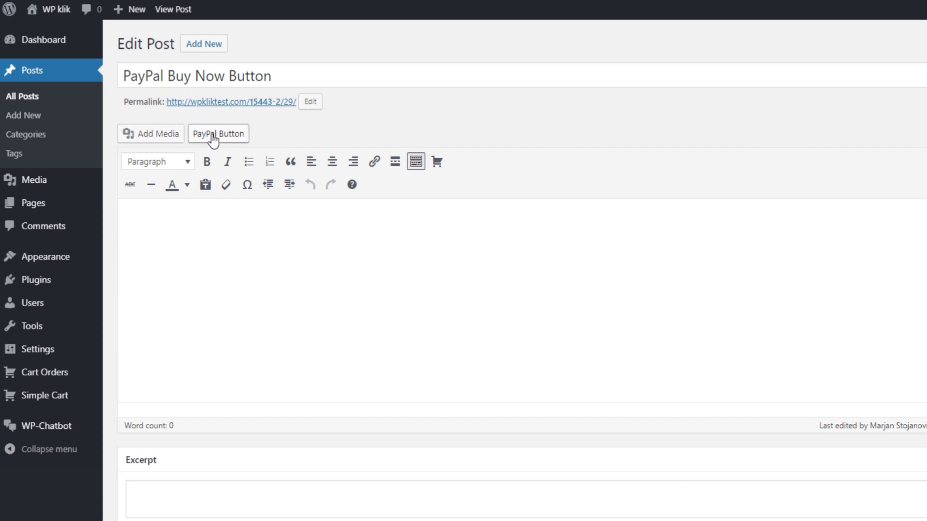
pyautogui.click(214, 141)
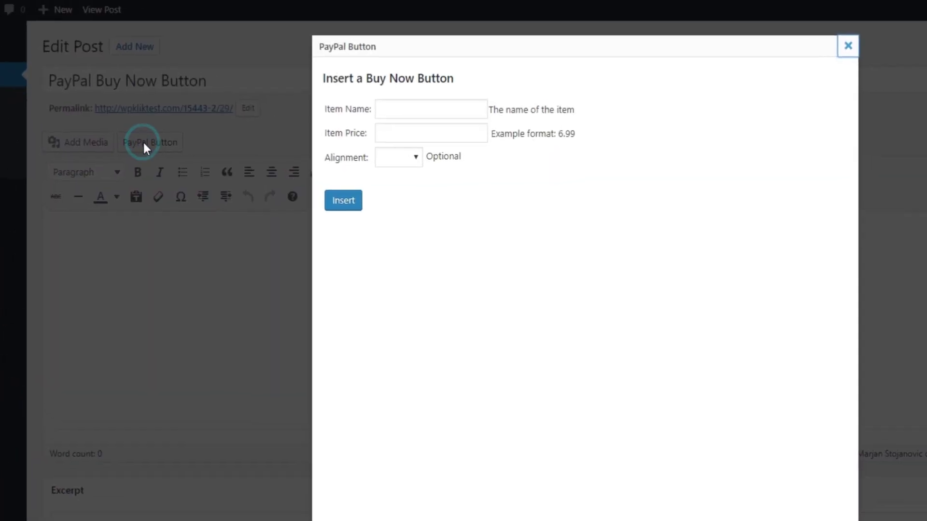
pyautogui.click(223, 129)
pyautogui.write('test')
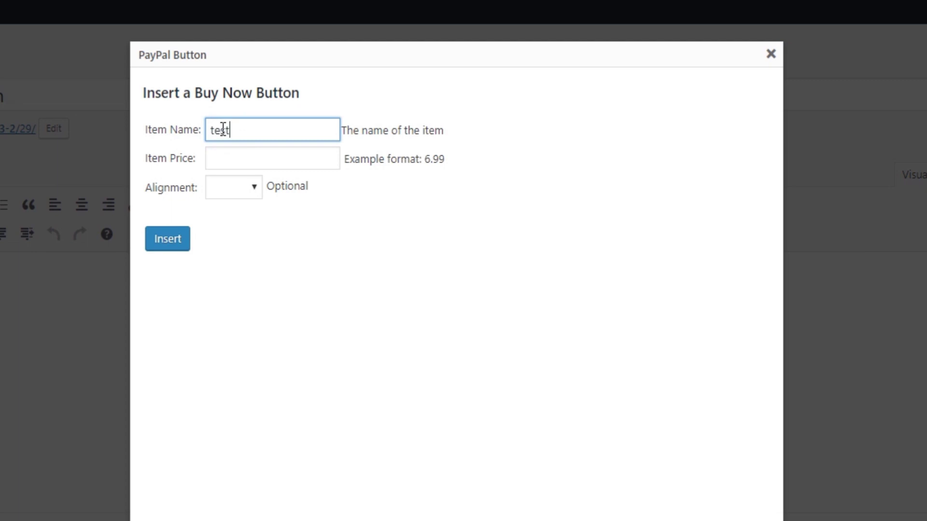
pyautogui.click(226, 157)
pyautogui.write('10')
pyautogui.click(217, 190)
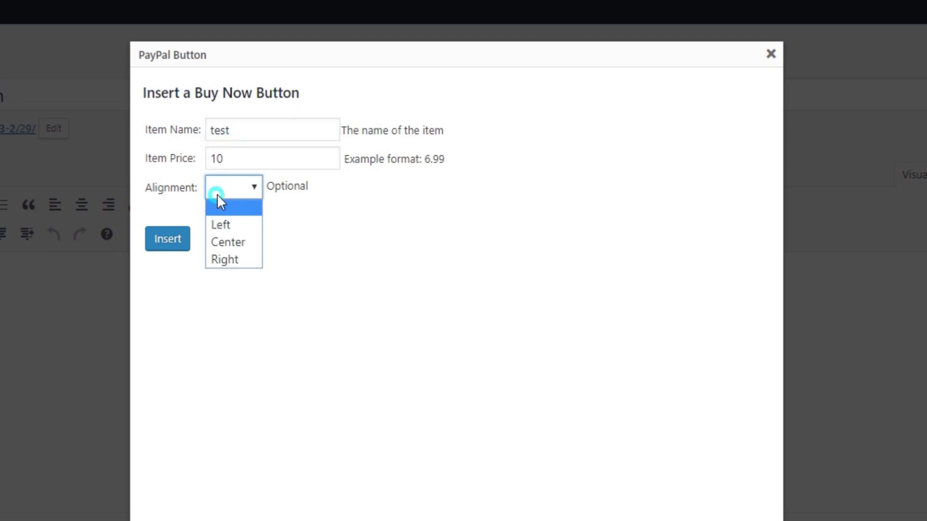
pyautogui.click(230, 224)
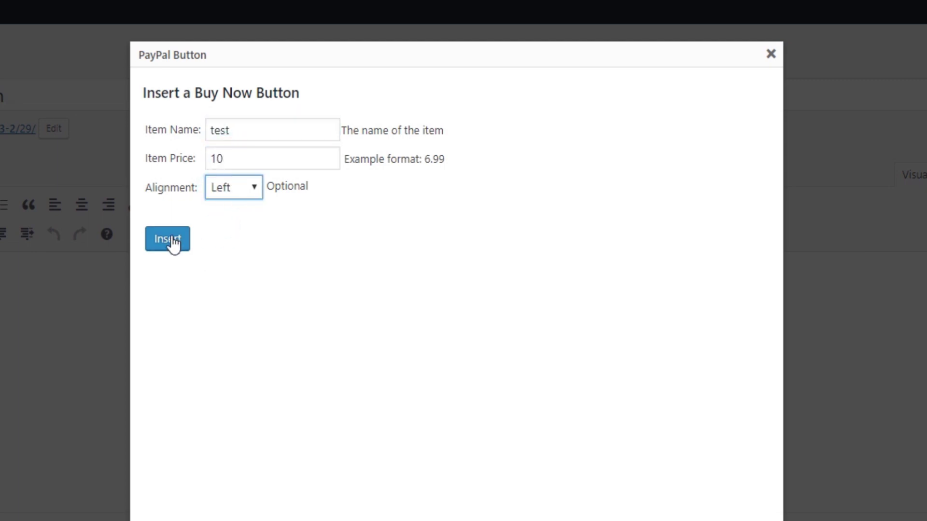
# Insert the Buy Now shortcode into the post and copy it
pyautogui.click(168, 239)
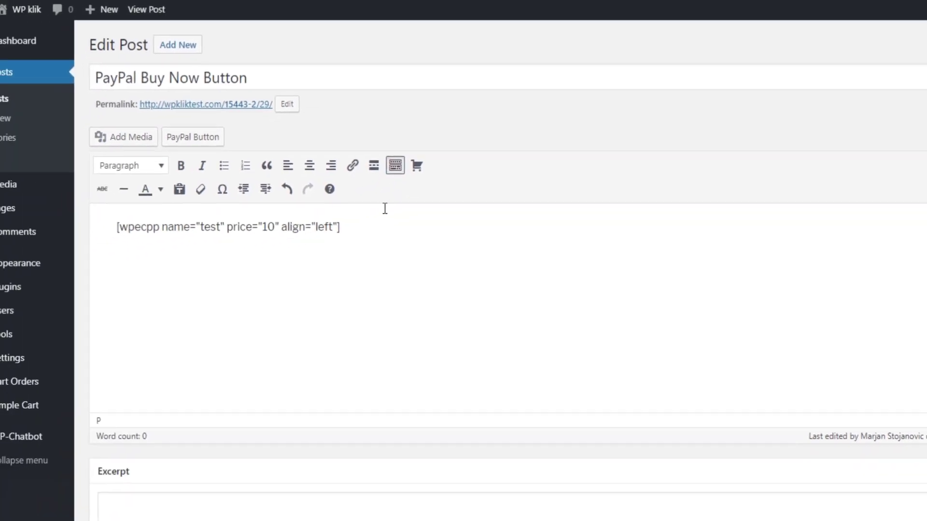
pyautogui.moveTo(364, 220); pyautogui.dragTo(146, 221)
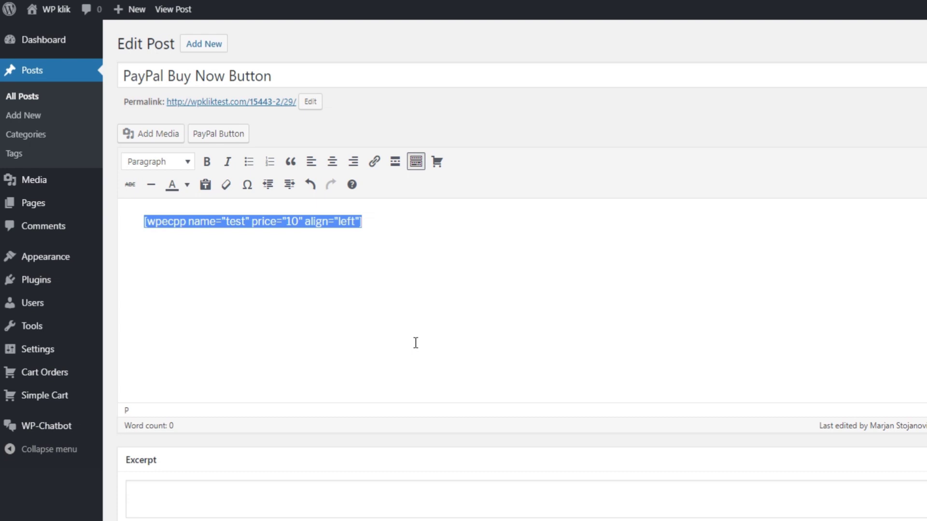
pyautogui.rightClick(243, 225)
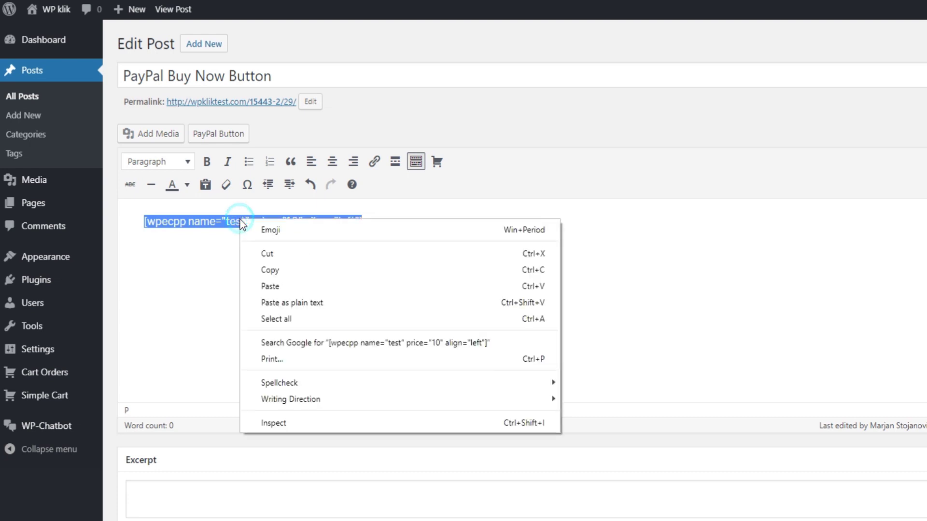
pyautogui.click(285, 269)
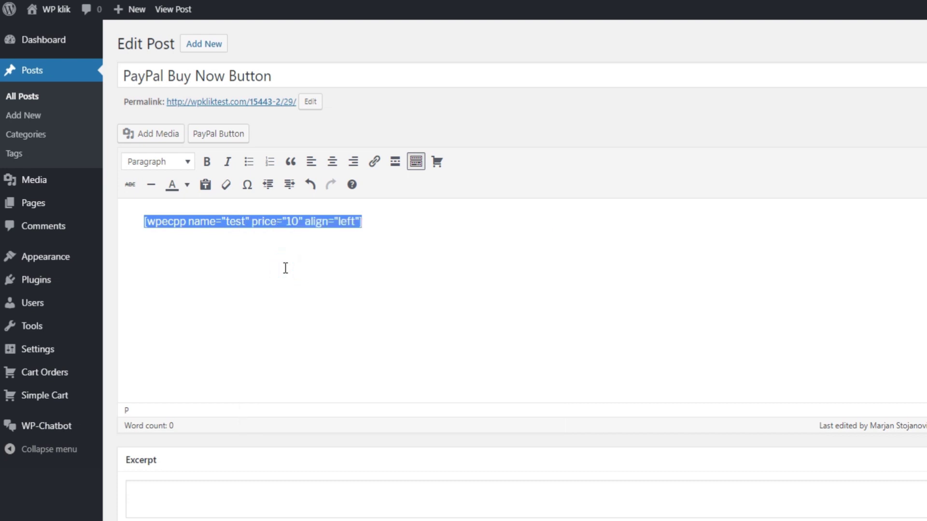
pyautogui.click(285, 268)
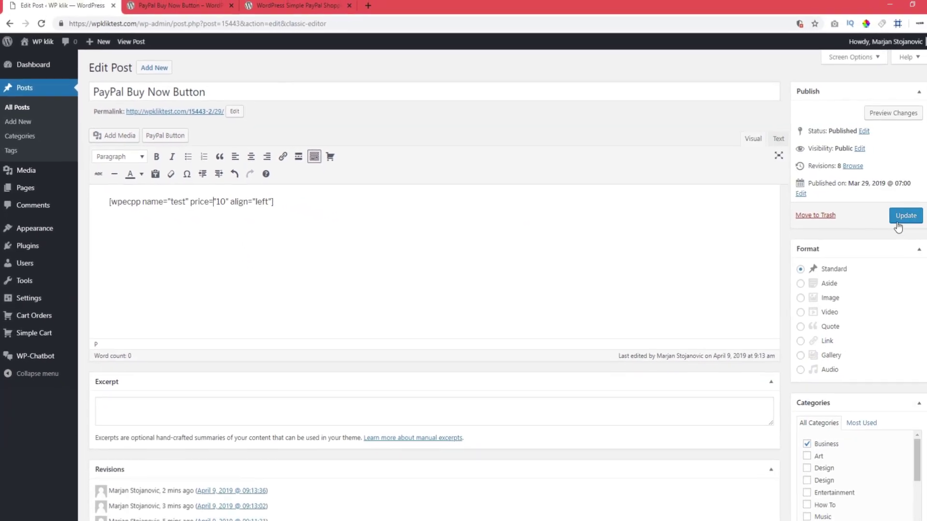
# Update the post and view the published post's yellow Buy Now button
pyautogui.click(901, 217)
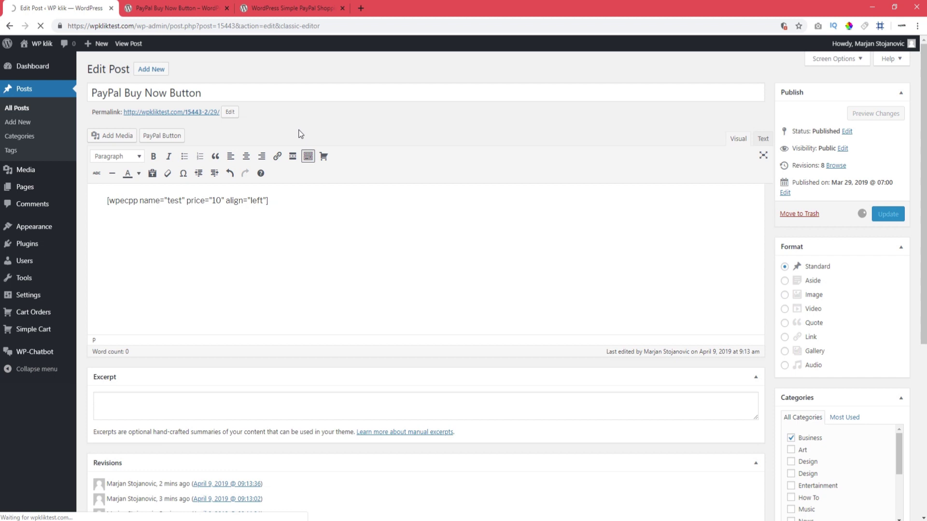
pyautogui.middleClick(173, 143)
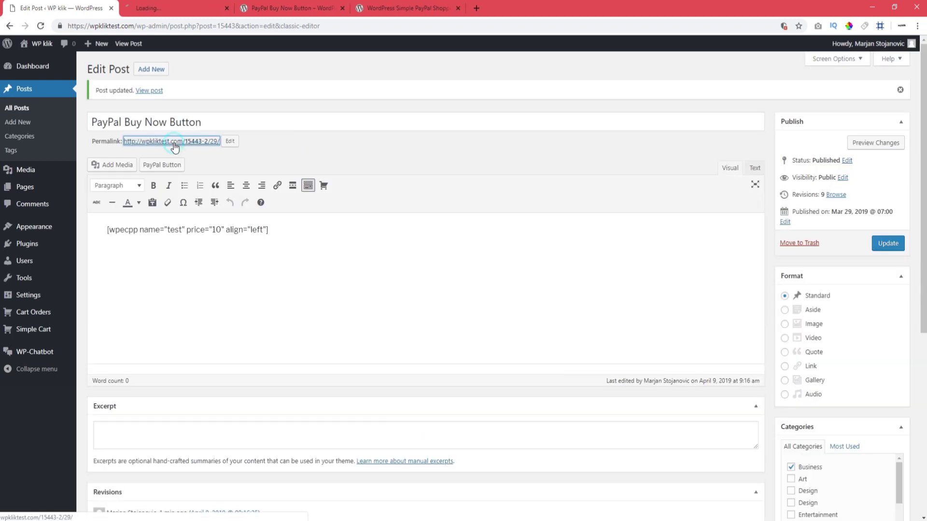
pyautogui.click(173, 13)
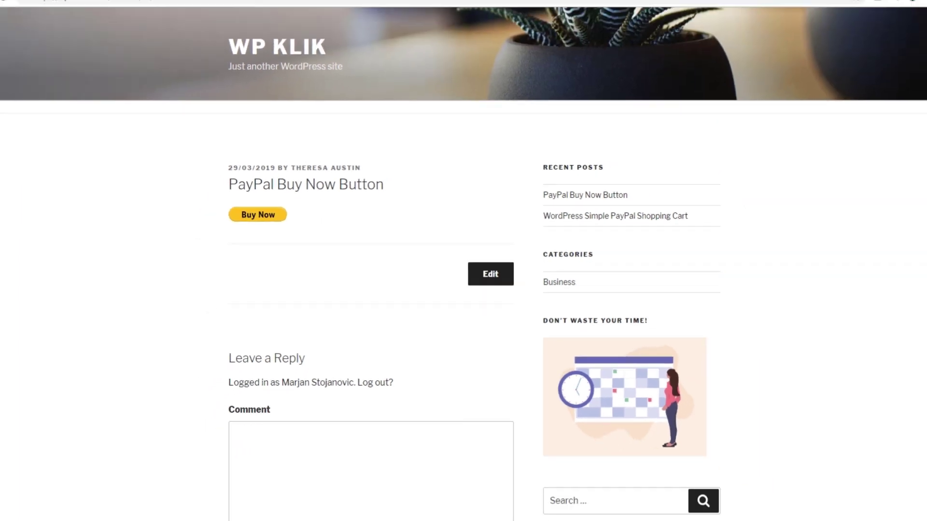
# Switch to the WordPress Simple PayPal Shopping Cart plugin page and select its title
pyautogui.click(389, 11)
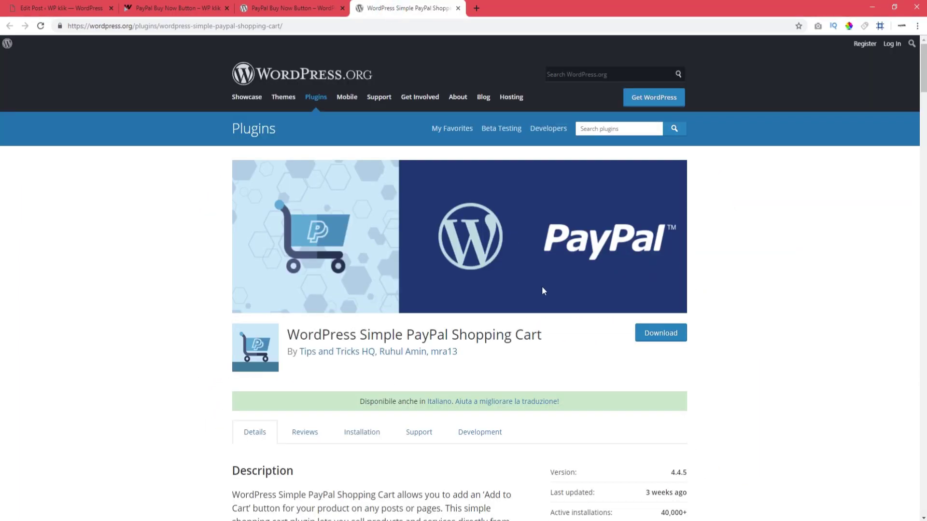
pyautogui.moveTo(555, 336); pyautogui.dragTo(287, 335)
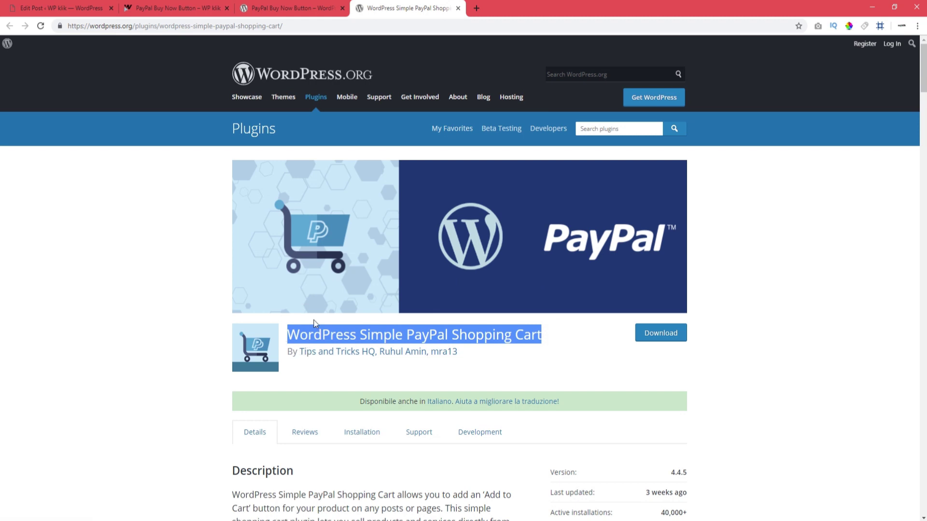
pyautogui.click(576, 375)
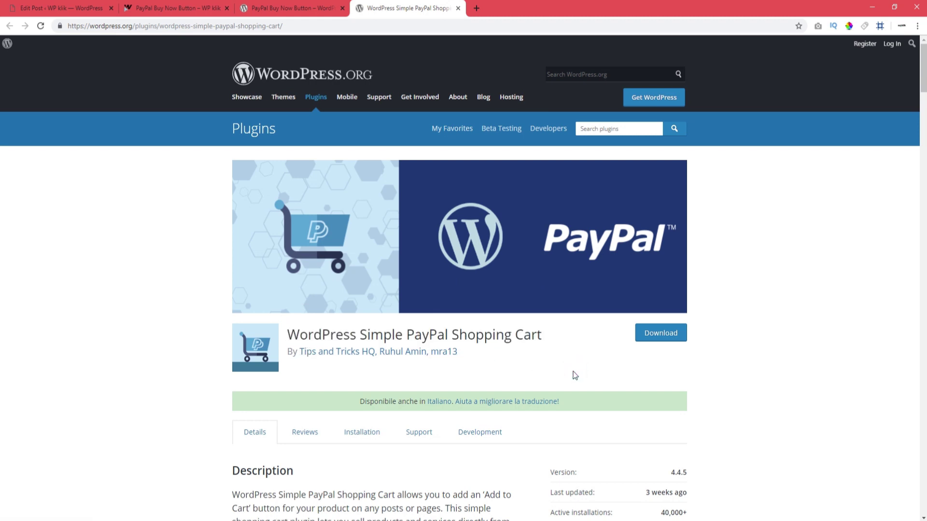
# Search new plugins for the pasted Simple PayPal Shopping Cart name and confirm it shows Active
pyautogui.click(59, 9)
pyautogui.moveTo(27, 243)
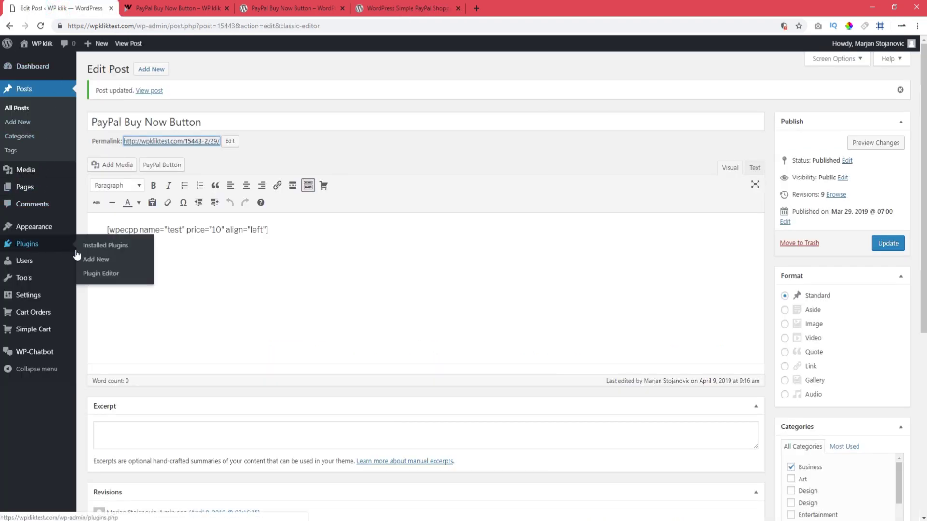
pyautogui.click(91, 265)
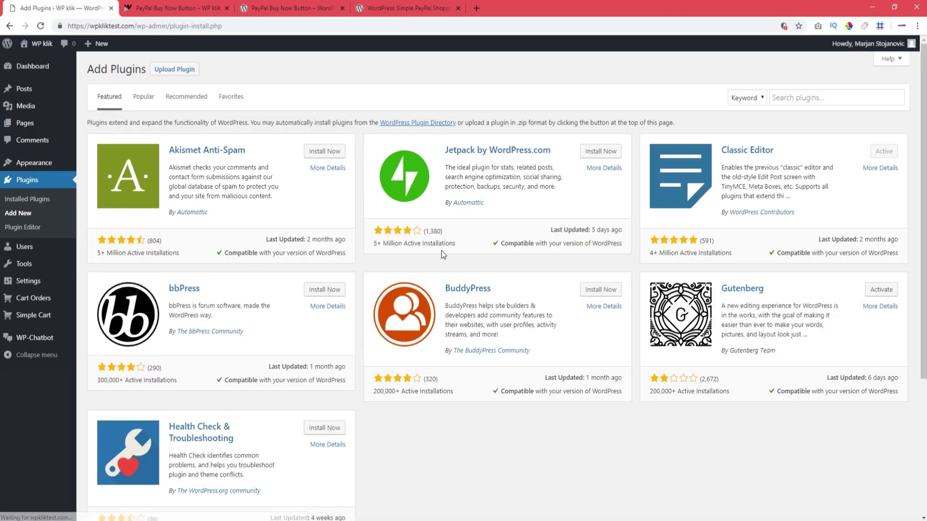
pyautogui.click(809, 97)
pyautogui.hotkey('ctrl', 'v')
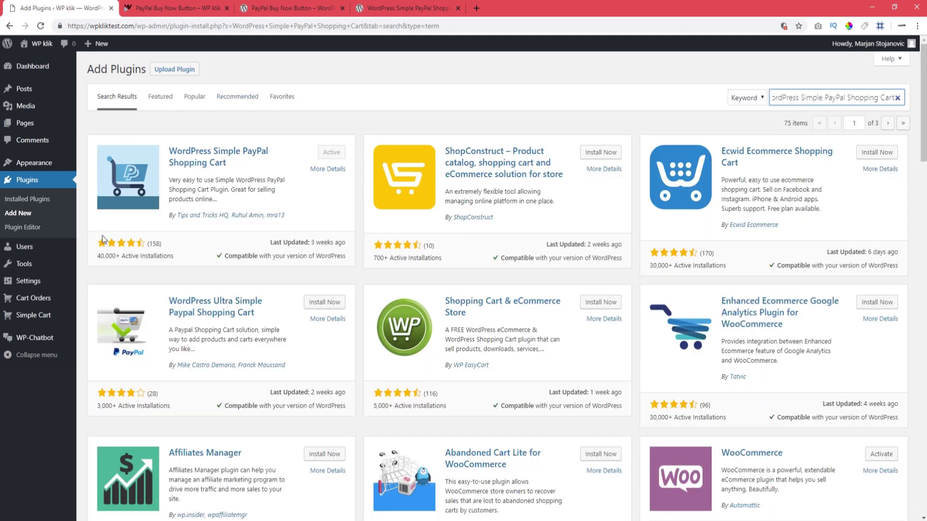
pyautogui.click(331, 151)
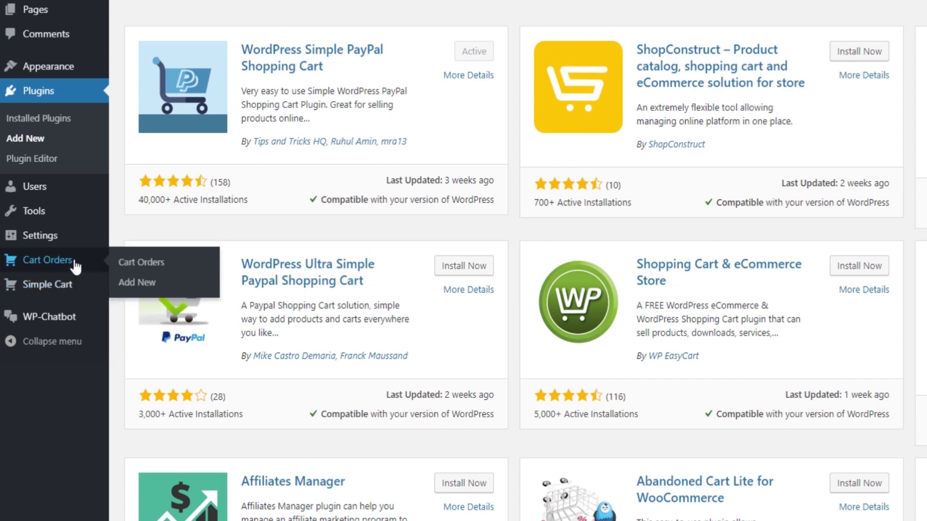
pyautogui.moveTo(34, 315)
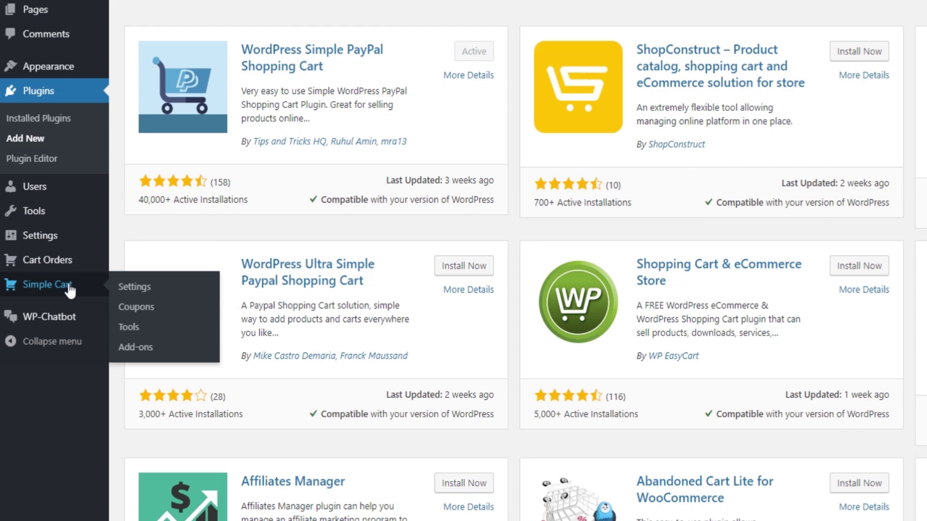
# In Simple Cart settings, keep US Dollars, set base shipping cost to 10, and update options
pyautogui.click(129, 286)
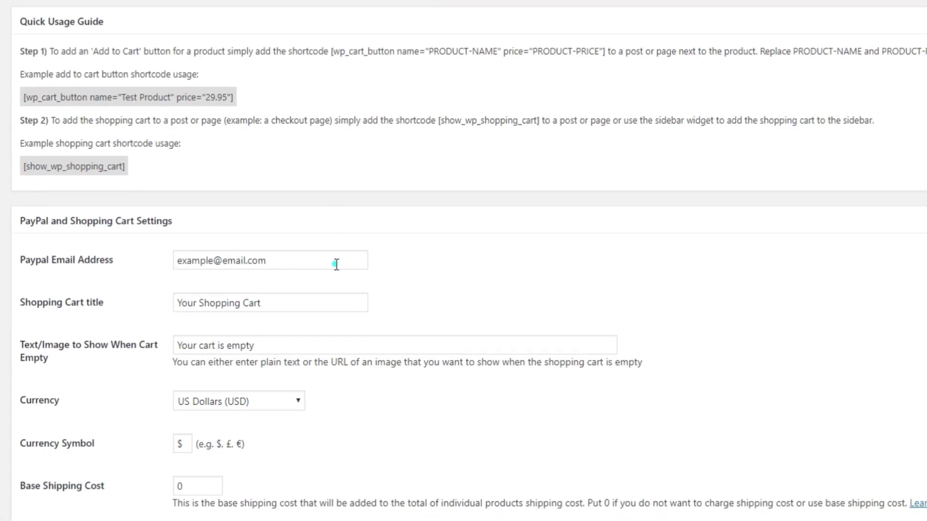
pyautogui.doubleClick(243, 260)
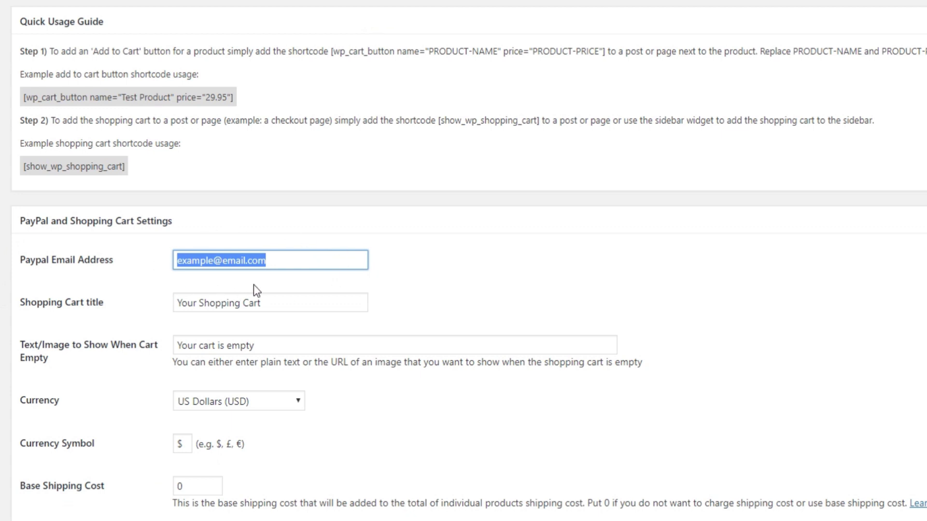
pyautogui.click(427, 311)
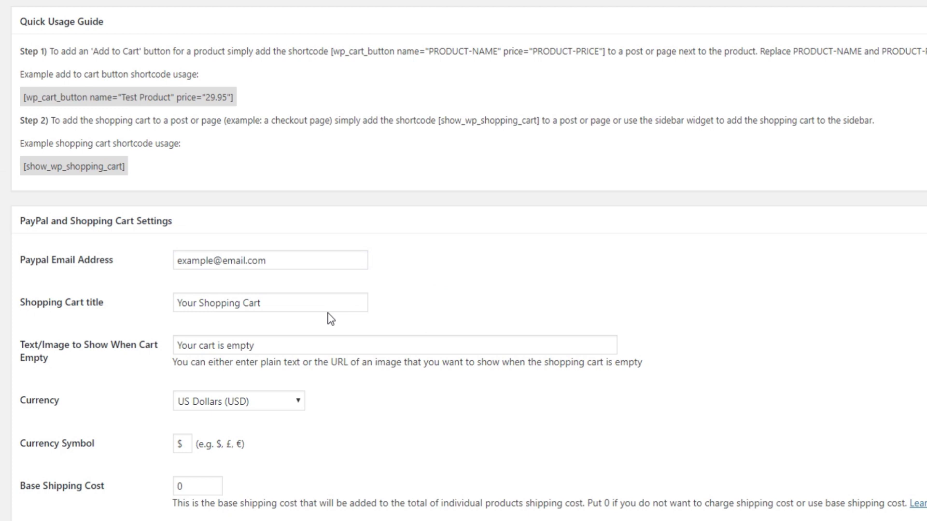
pyautogui.moveTo(315, 305); pyautogui.dragTo(176, 304)
pyautogui.scroll(-3, 507, 302)
pyautogui.scroll(-2, 362, 145)
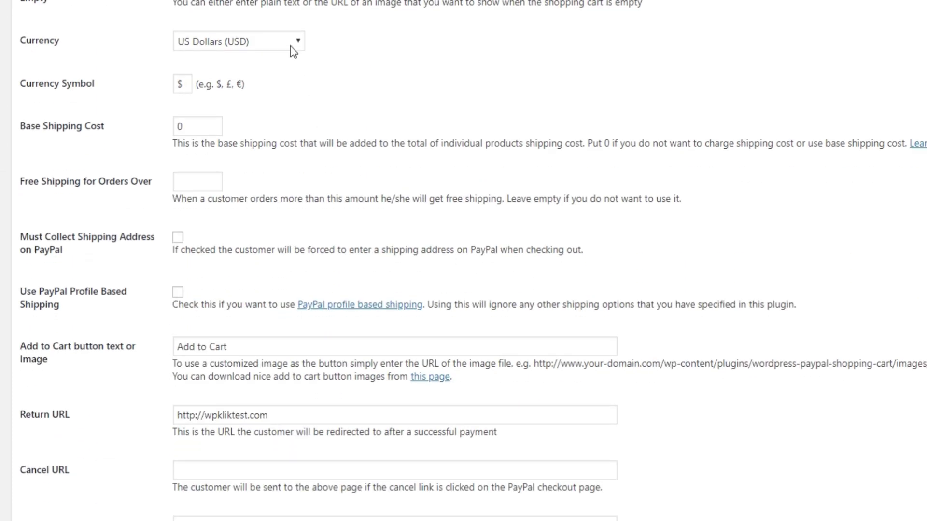
pyautogui.click(290, 46)
pyautogui.click(377, 45)
pyautogui.doubleClick(180, 124)
pyautogui.write('1')
pyautogui.write('0')
pyautogui.scroll(-5, 270, 130)
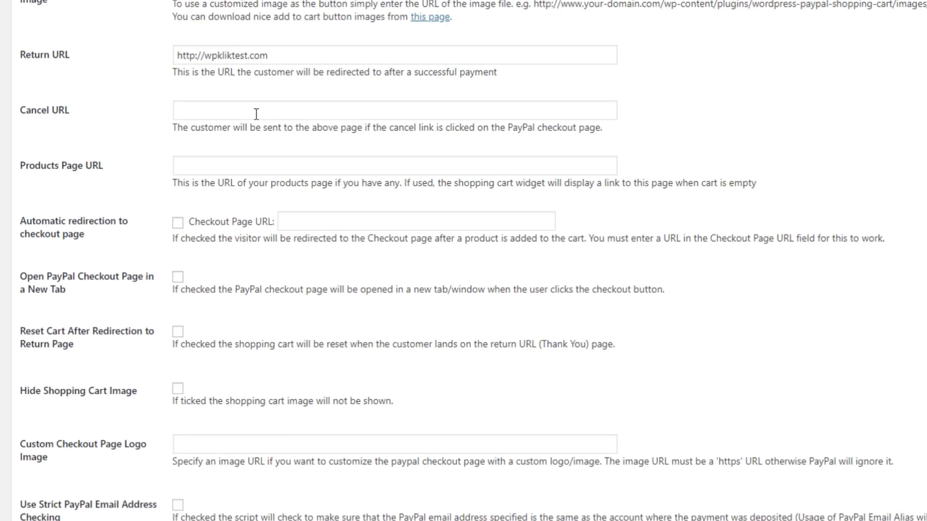
pyautogui.scroll(-5, 271, 219)
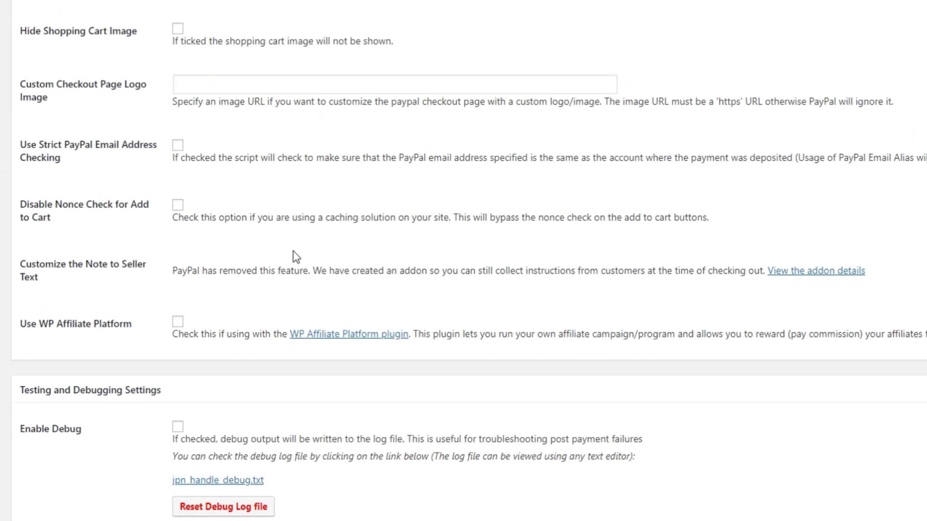
pyautogui.scroll(-3, 294, 256)
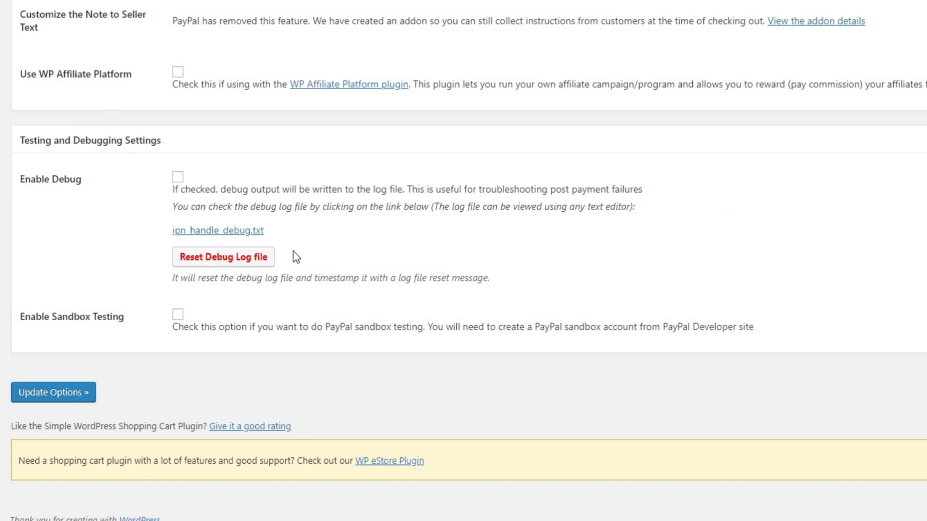
pyautogui.click(73, 395)
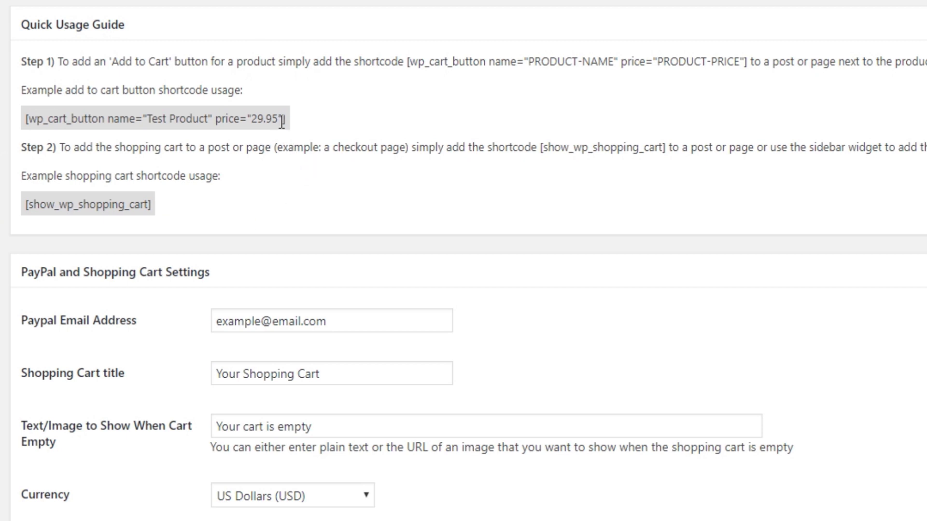
# Paste the copied example add-to-cart shortcode into the WordPress Simple PayPal Shopping Cart post
pyautogui.moveTo(281, 122); pyautogui.dragTo(21, 118)
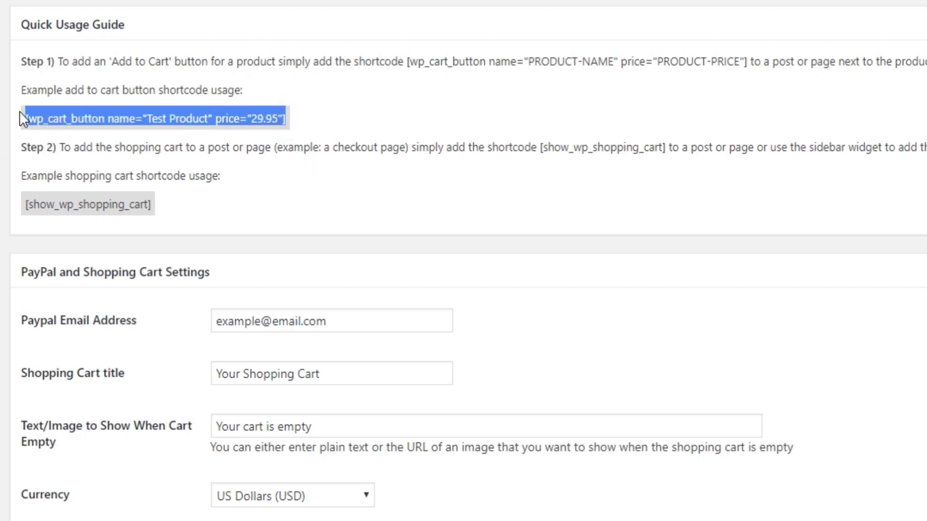
pyautogui.rightClick(95, 114)
pyautogui.click(132, 124)
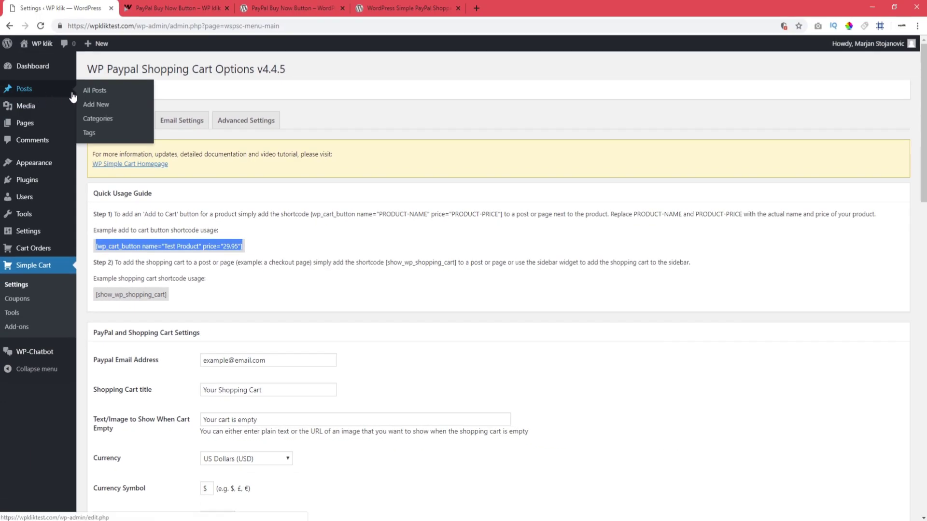
pyautogui.click(76, 90)
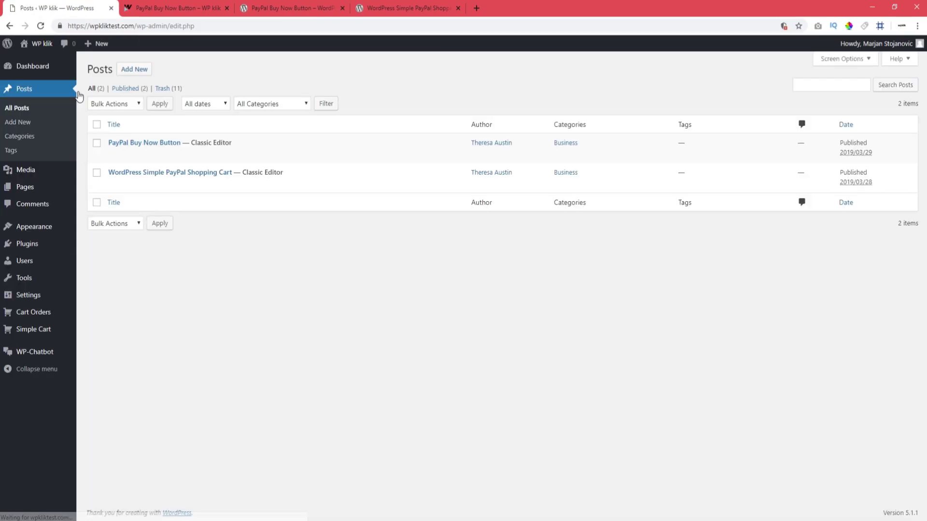
pyautogui.click(130, 181)
pyautogui.click(138, 175)
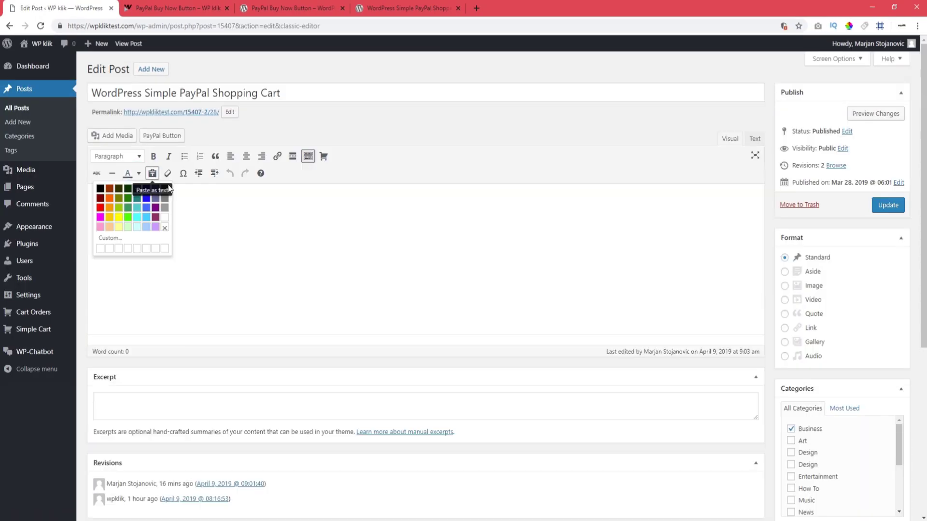
pyautogui.rightClick(212, 193)
pyautogui.click(252, 272)
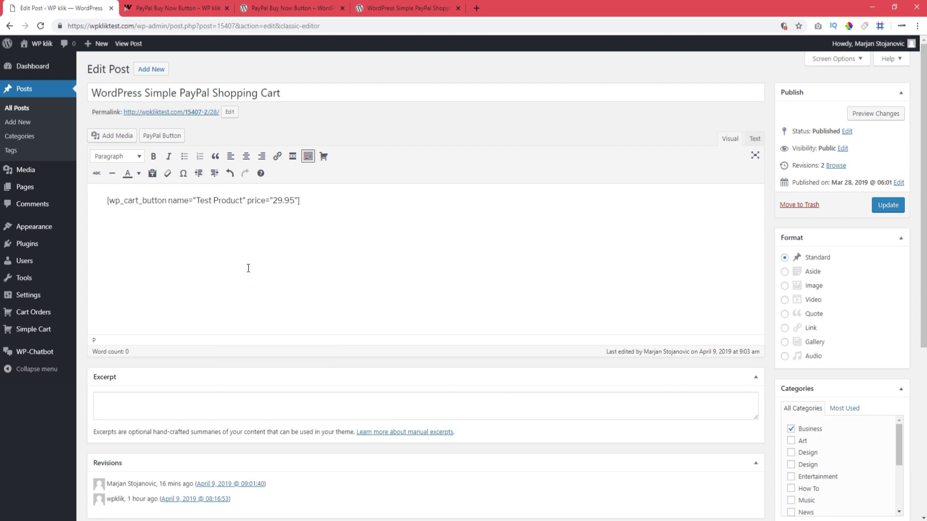
# Rename the shortcode product to Test, update the post, and view its Add to Cart button
pyautogui.moveTo(195, 200); pyautogui.dragTo(239, 201)
pyautogui.write('Test')
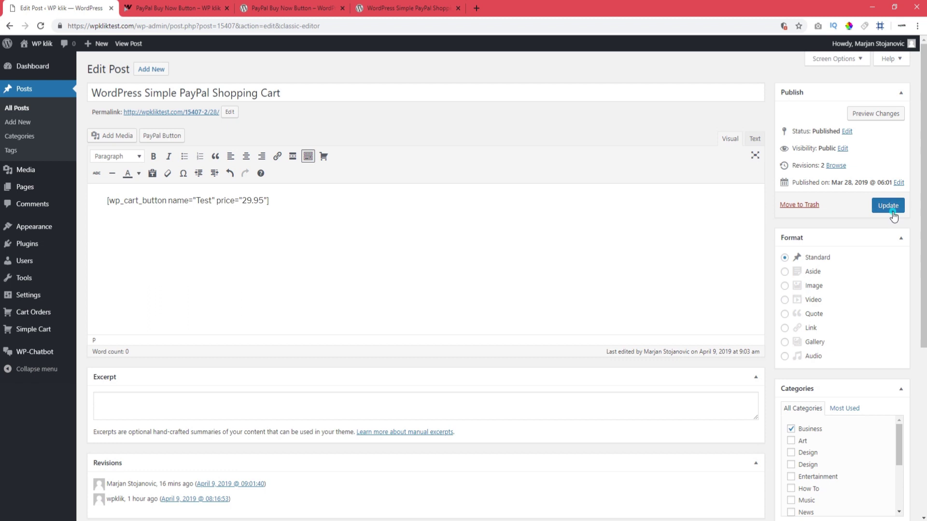
pyautogui.click(888, 206)
pyautogui.middleClick(196, 141)
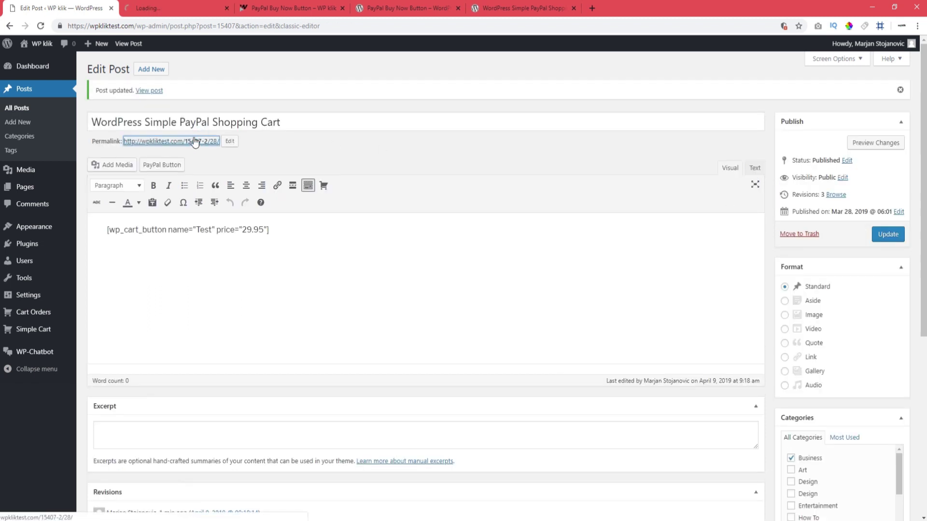
pyautogui.click(177, 7)
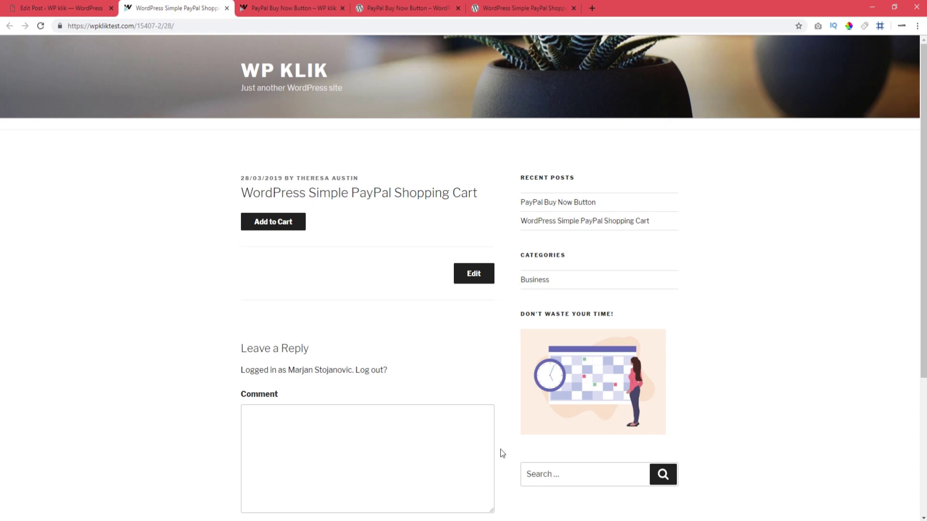
pyautogui.click(84, 6)
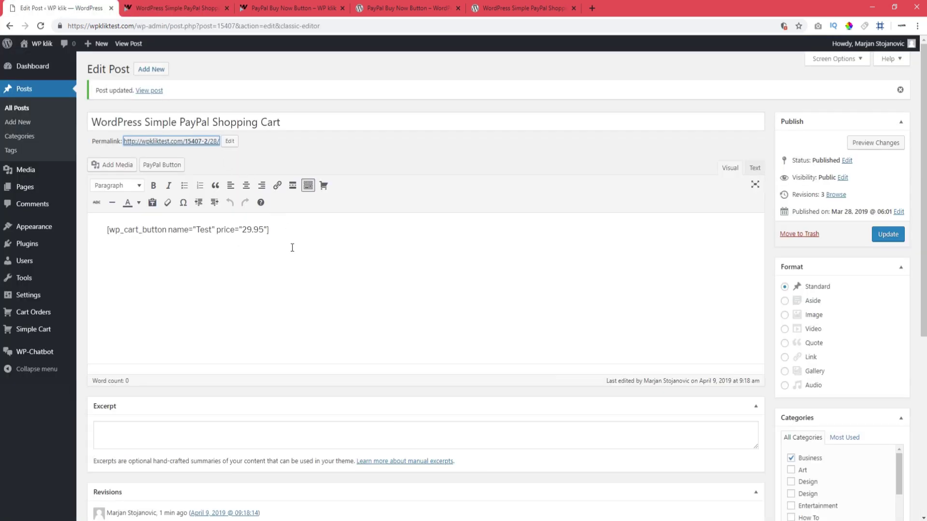
pyautogui.moveTo(25, 187)
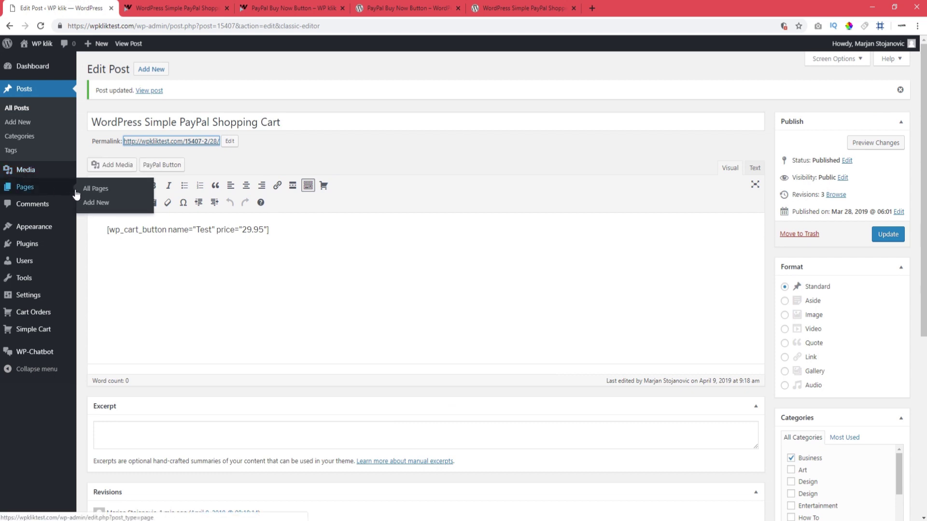
# Create a new page and insert a WP Cart shortcode for product Test priced 10
pyautogui.click(92, 203)
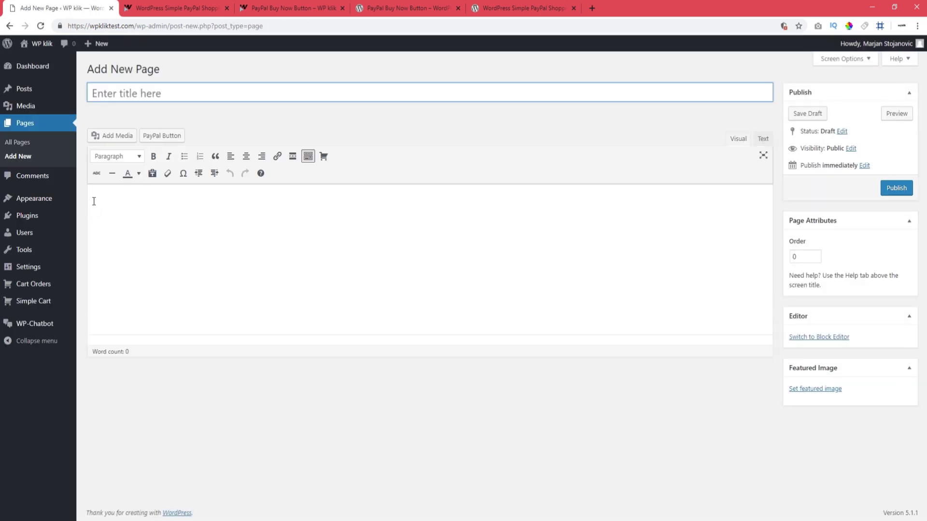
pyautogui.click(323, 157)
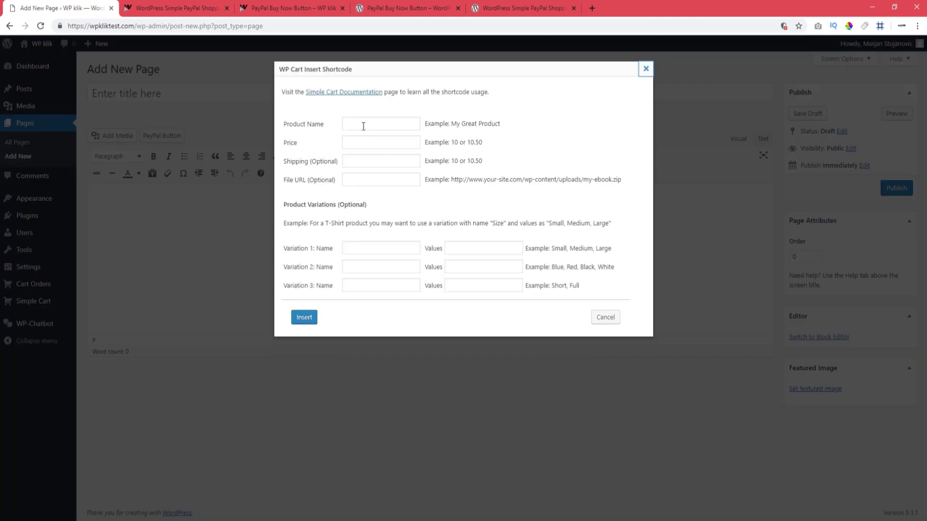
pyautogui.click(363, 125)
pyautogui.click(360, 142)
pyautogui.write('10')
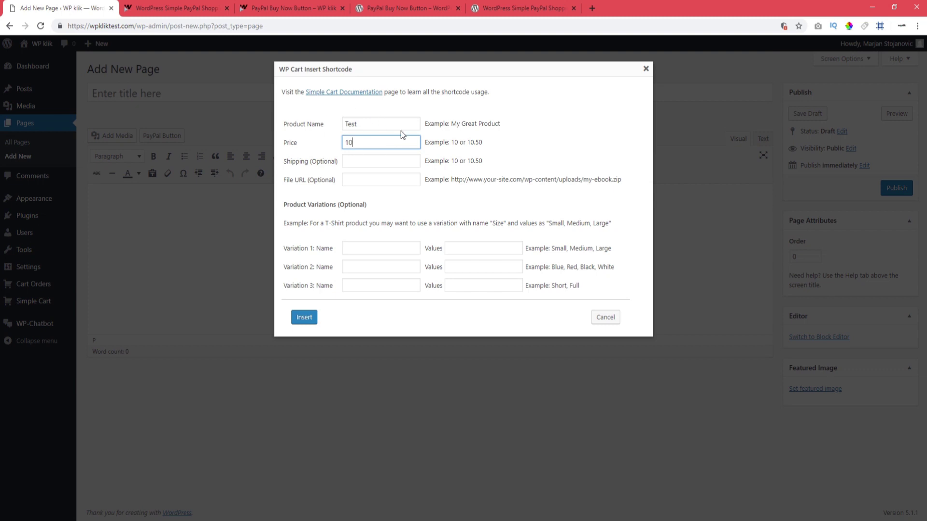
pyautogui.rightClick(336, 154)
pyautogui.click(326, 151)
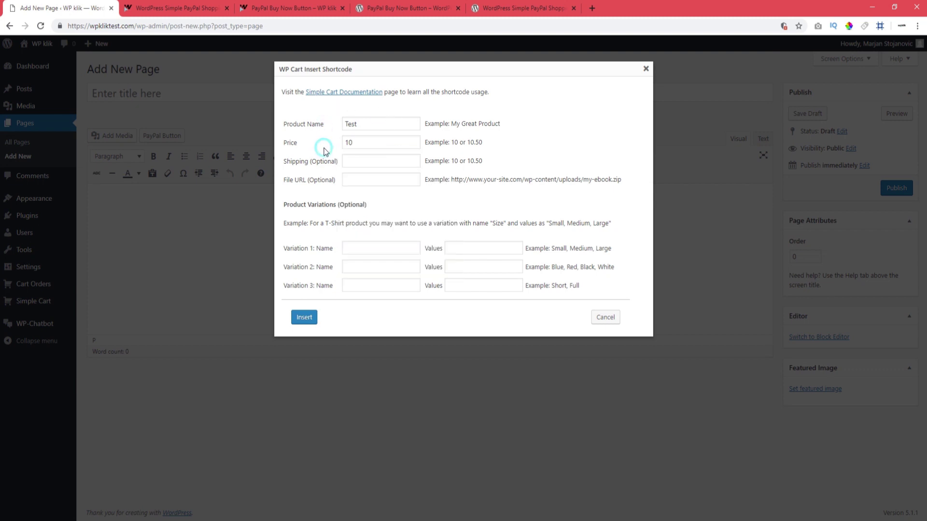
pyautogui.click(297, 319)
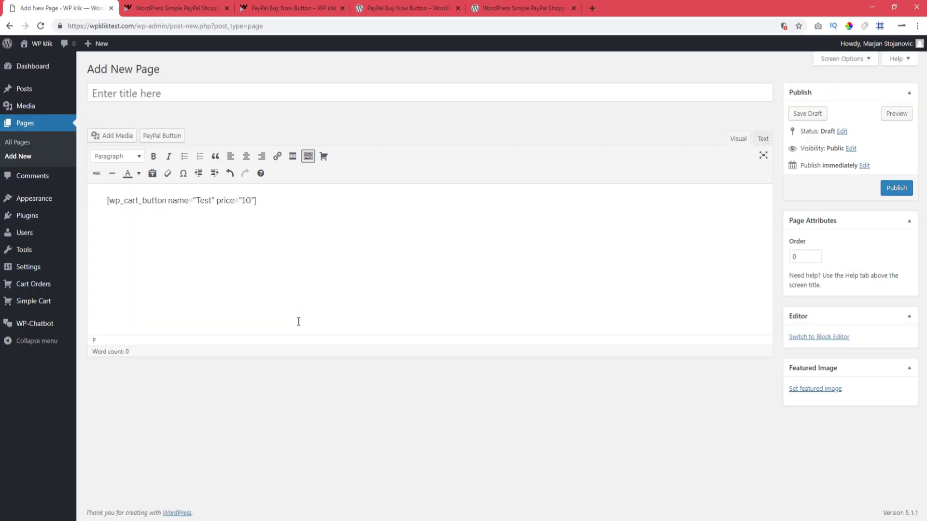
# Copy the [show_wp_shopping_cart] example shortcode from Simple Cart settings in a new tab
pyautogui.moveTo(267, 199); pyautogui.dragTo(91, 200)
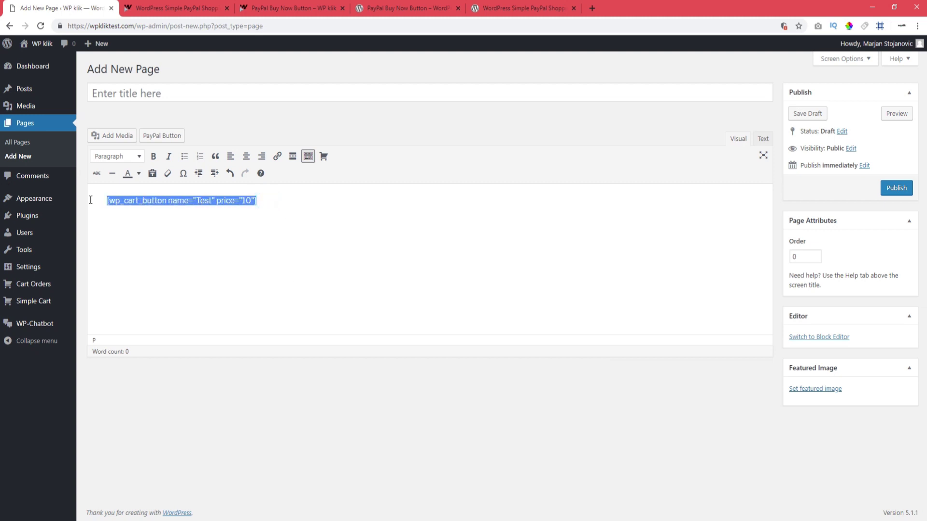
pyautogui.moveTo(33, 301)
pyautogui.middleClick(120, 306)
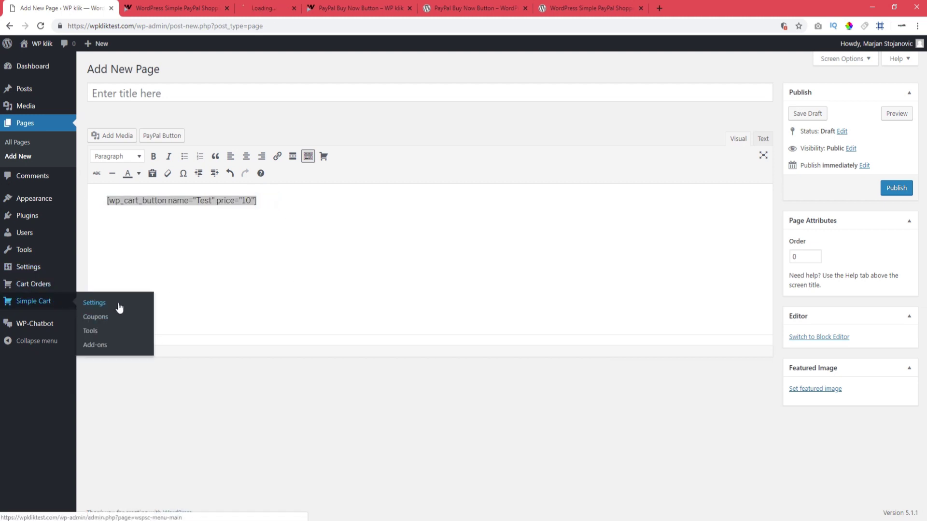
pyautogui.click(314, 4)
pyautogui.moveTo(167, 265); pyautogui.dragTo(97, 265)
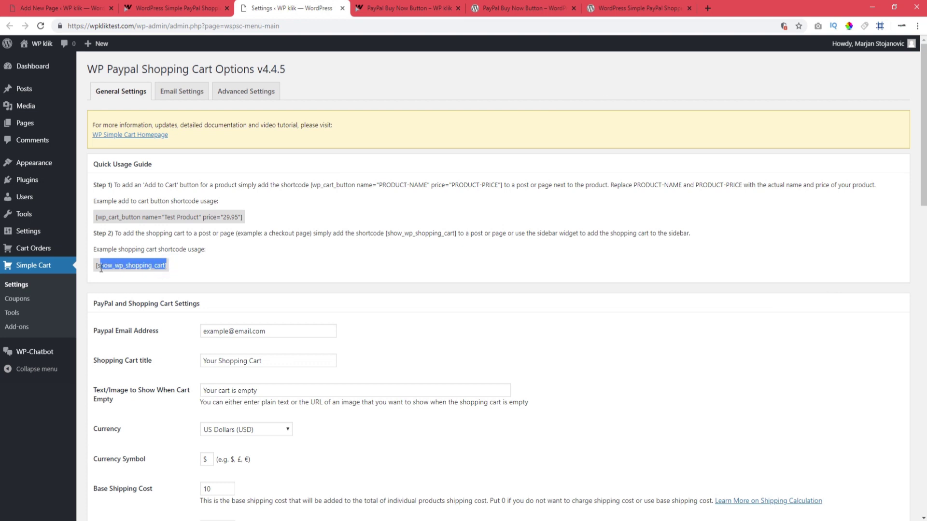
pyautogui.rightClick(104, 265)
pyautogui.click(118, 272)
# Paste the cart shortcode as a new paragraph below the Add to Cart shortcode
pyautogui.click(90, 4)
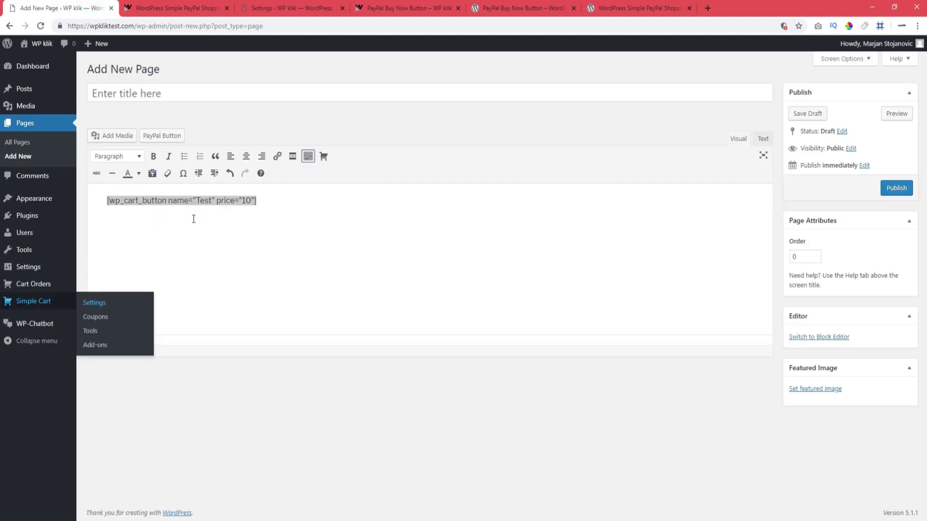
pyautogui.click(262, 202)
pyautogui.rightClick(236, 216)
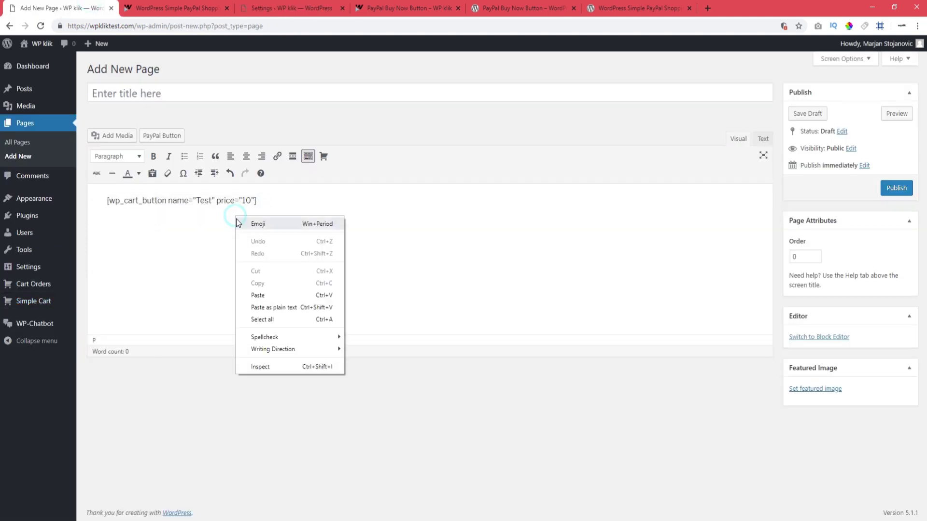
pyautogui.press('Return')
pyautogui.write('[show_wp_shopping_cart]')
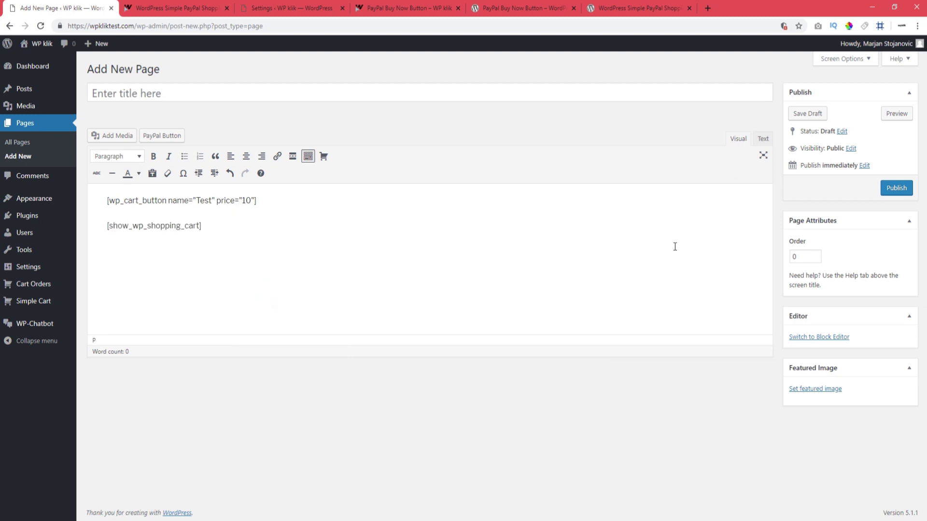
# Publish the new page with the add-to-cart and show-shopping-cart shortcodes
pyautogui.click(891, 190)
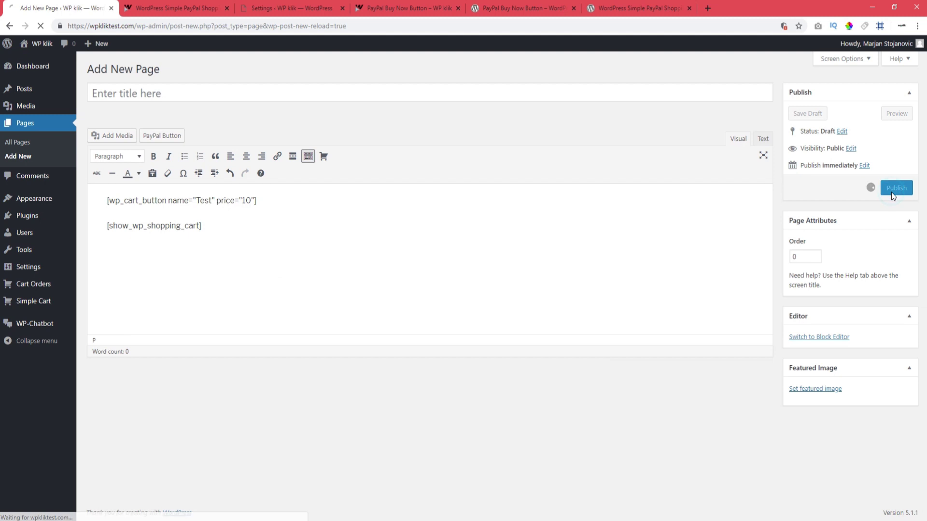